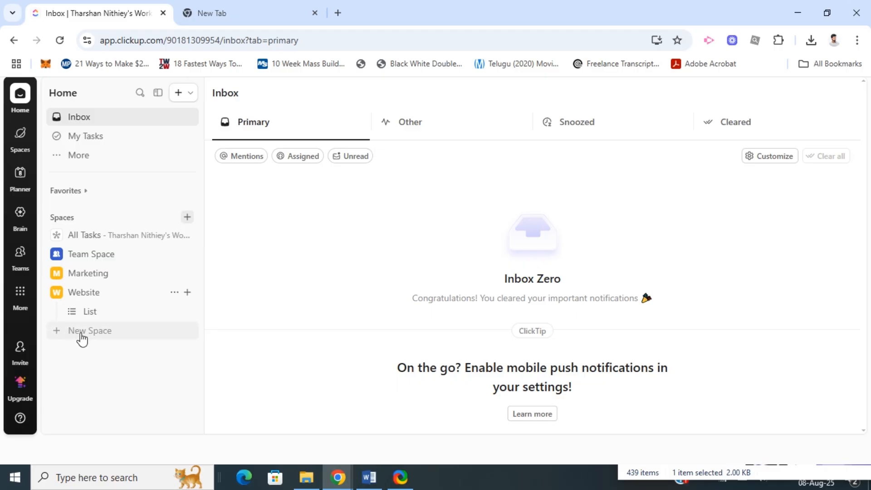
# Step: Start a new Space named "Website design" and continue to its workflow setup
pyautogui.click(82, 336)
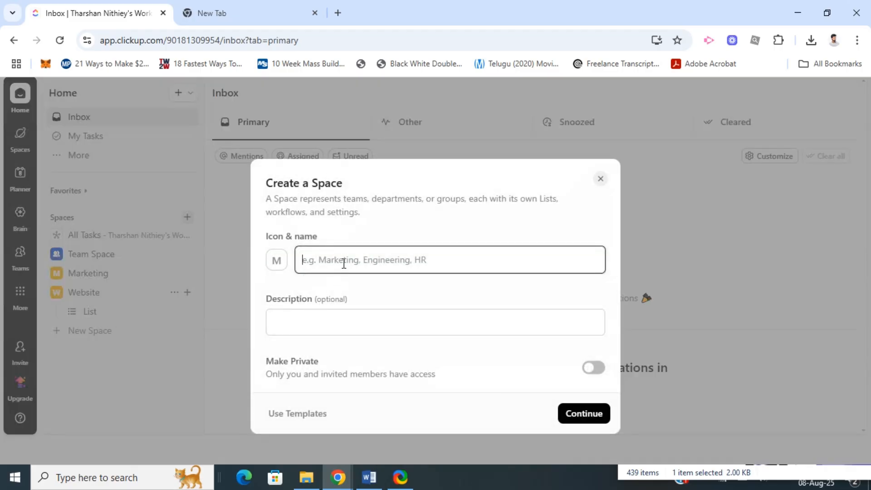
pyautogui.write('Website')
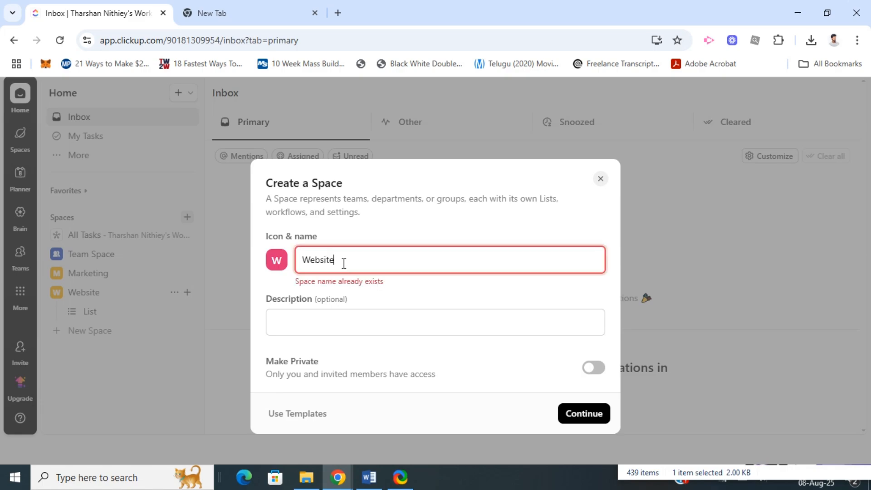
pyautogui.write(' design')
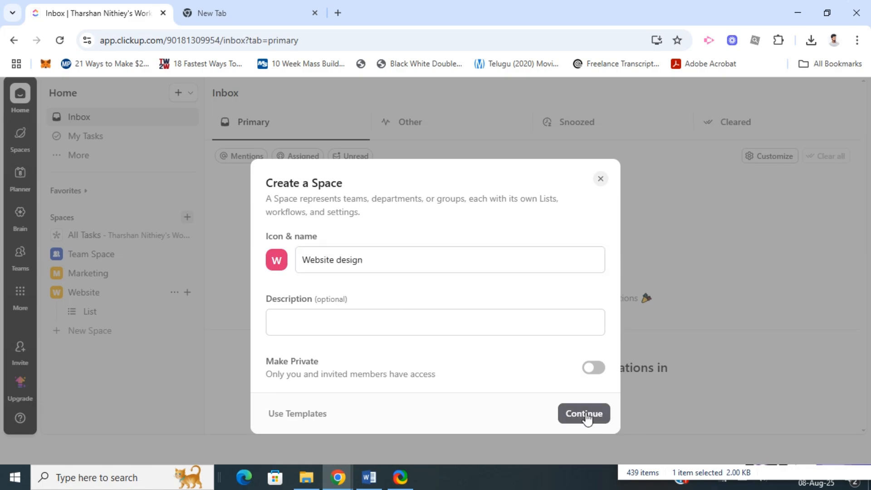
pyautogui.click(586, 414)
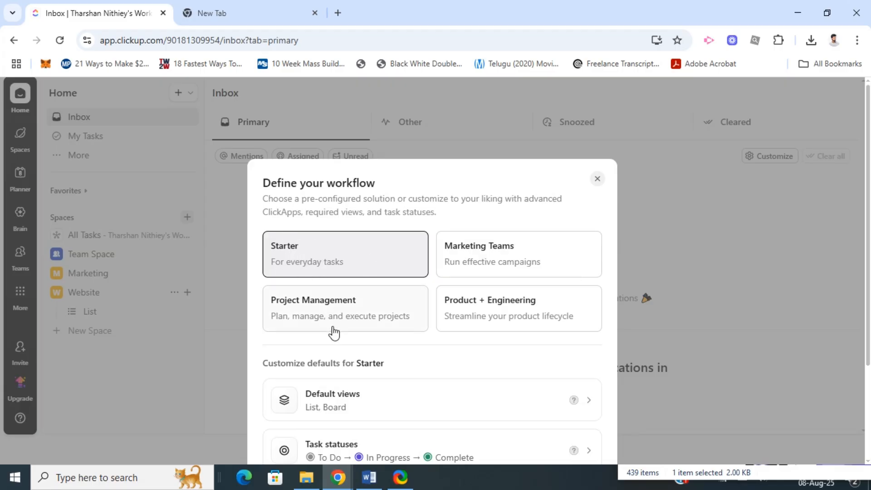
# Step: Keep the Starter workflow with List and Board as default views and create the Space
pyautogui.scroll(-3, 359, 361)
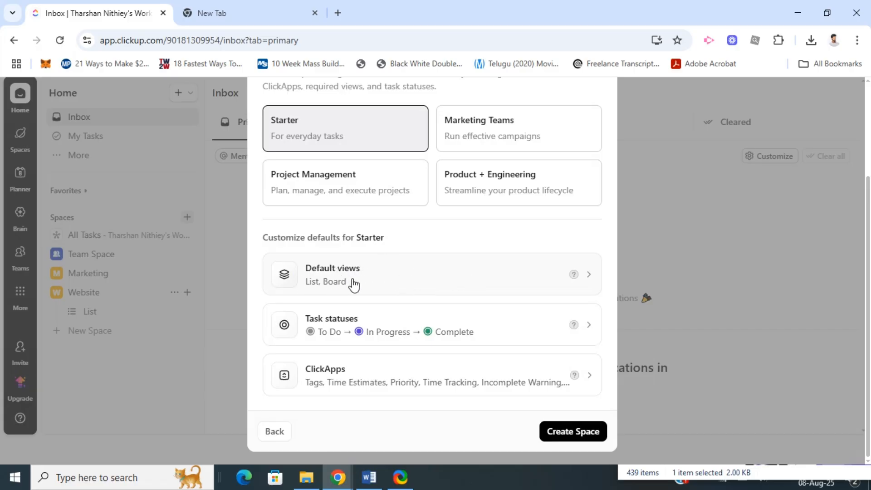
pyautogui.click(502, 289)
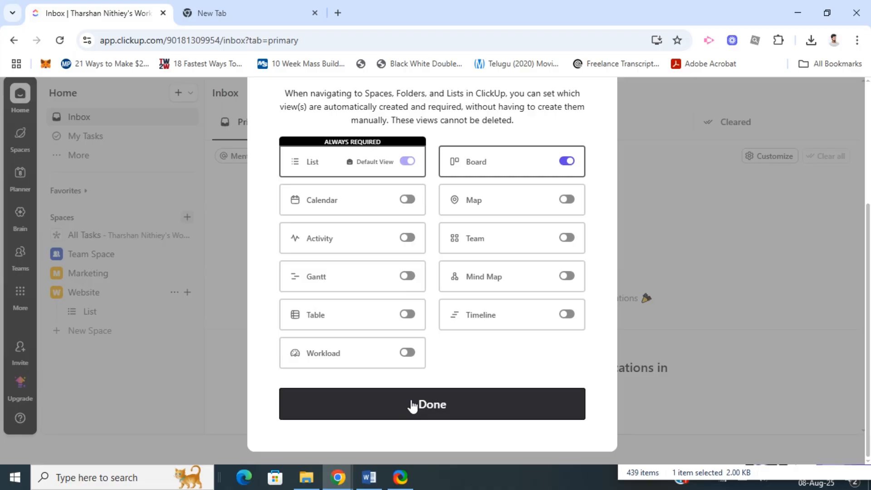
pyautogui.click(413, 406)
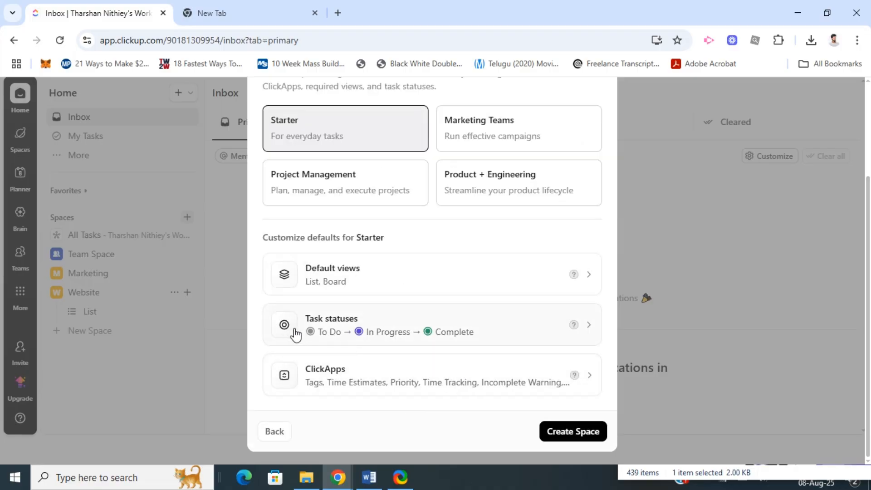
pyautogui.click(567, 438)
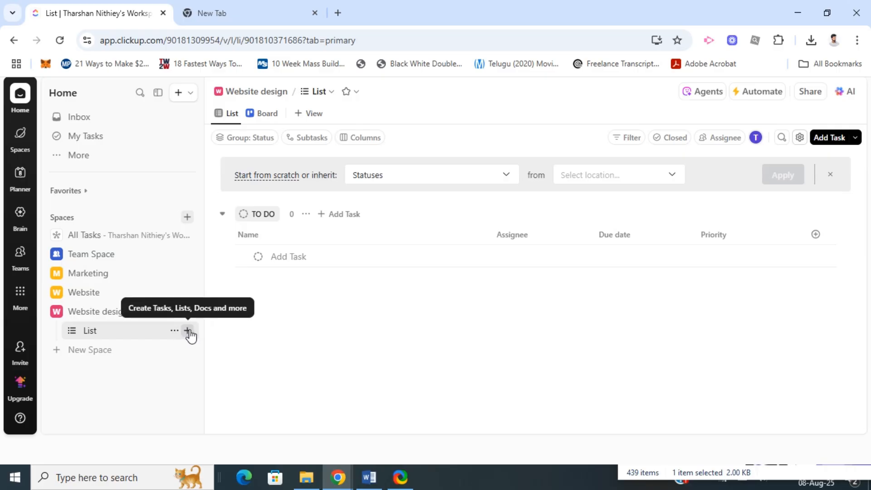
# Step: Create a list named "Phase 1" in the Website design Space and dismiss the suggested list settings
pyautogui.click(188, 331)
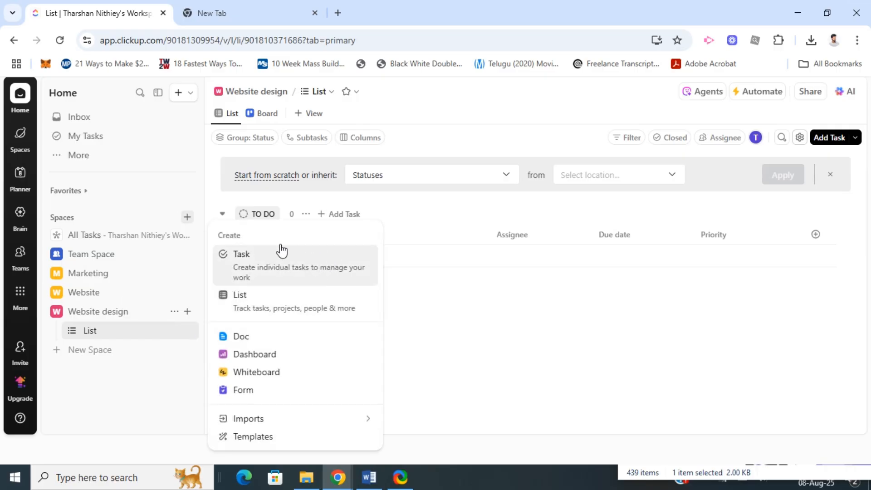
pyautogui.click(253, 313)
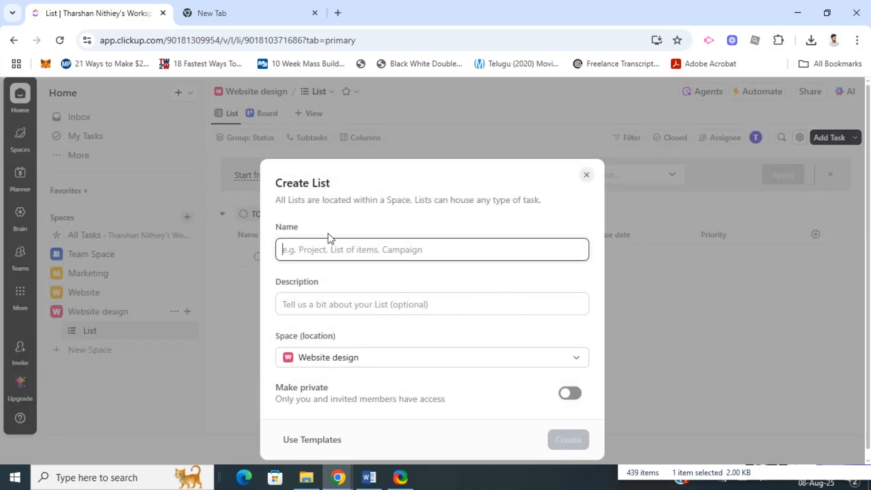
pyautogui.write('Phase 1')
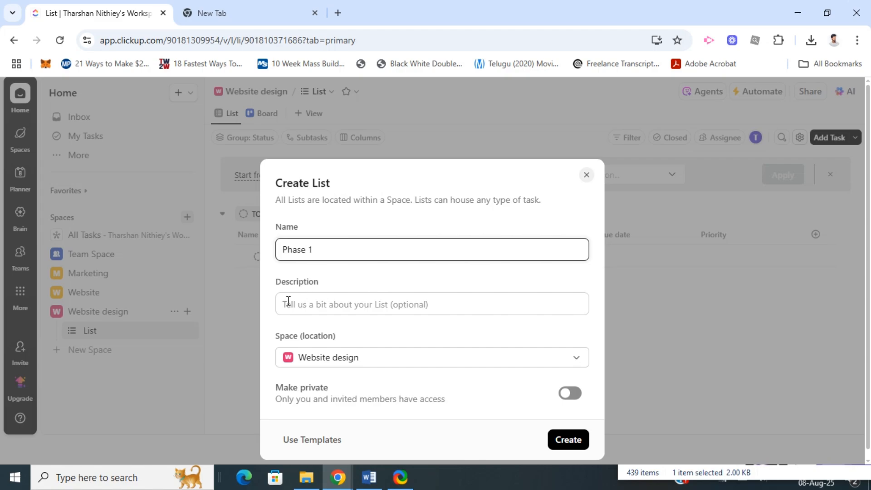
pyautogui.click(567, 439)
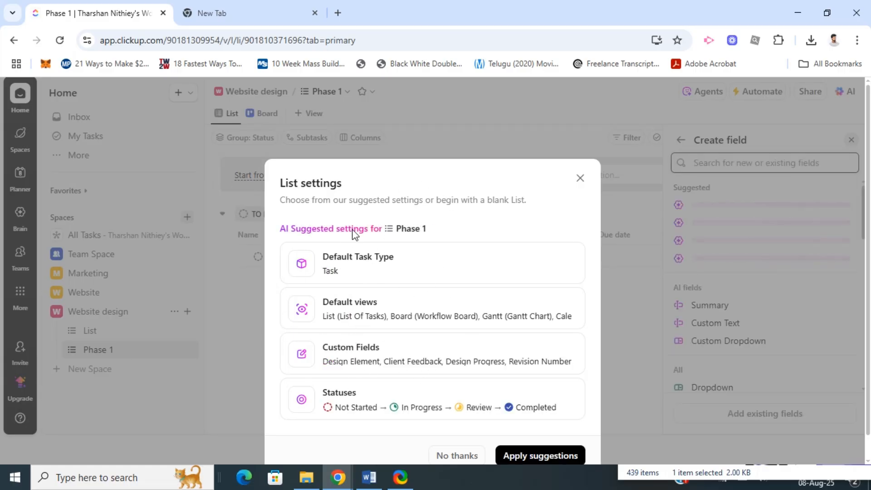
pyautogui.click(580, 179)
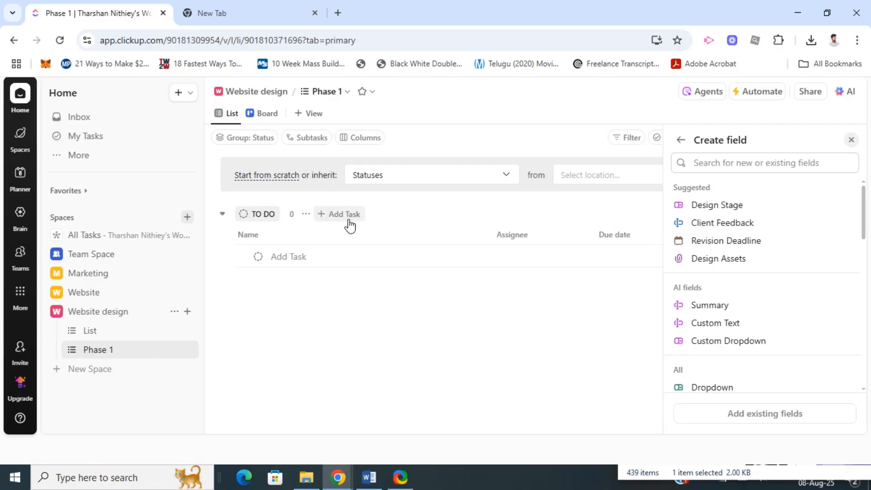
# Step: Add a task named "Brainstorming ideas" under To Do in the Phase 1 list
pyautogui.click(333, 214)
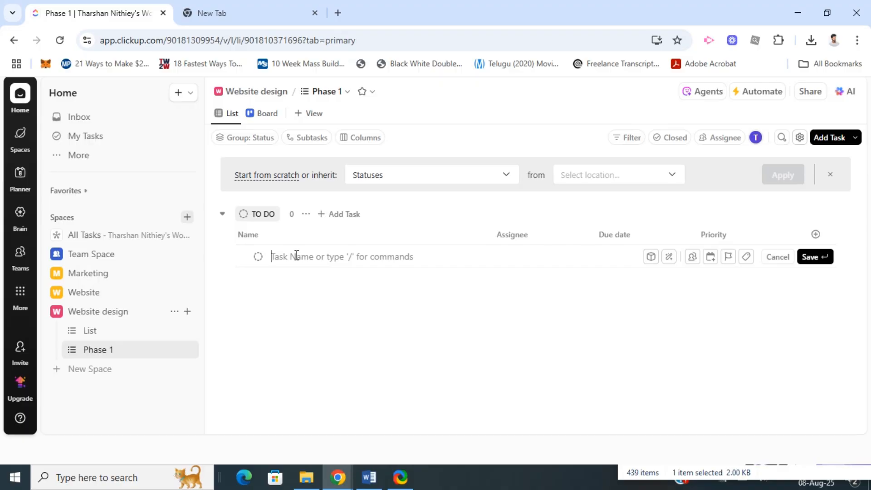
pyautogui.write('Brainstorming ideas')
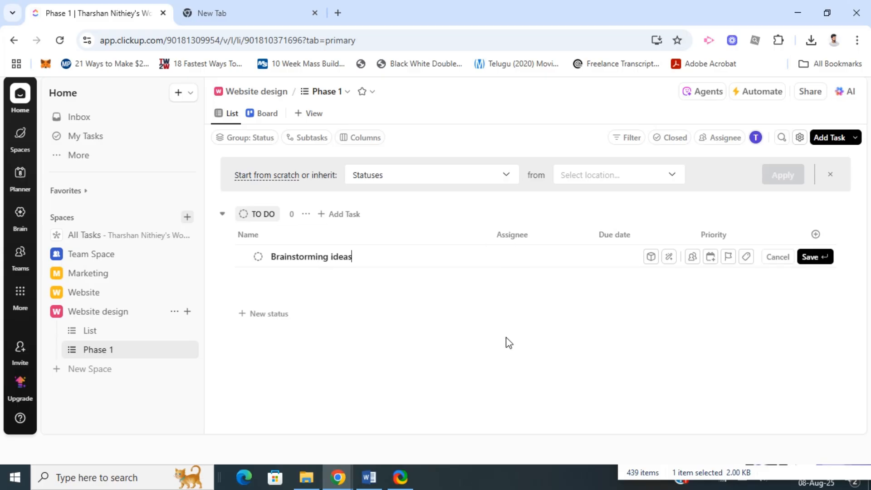
pyautogui.press('Return')
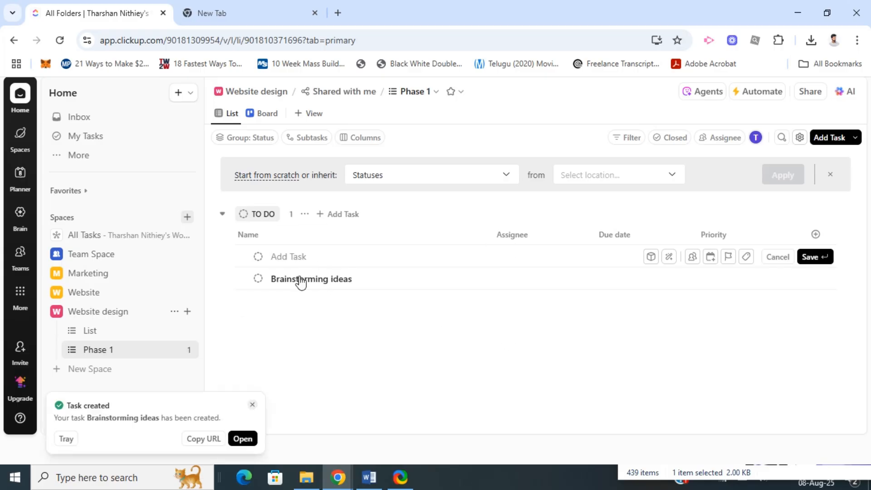
# Step: Open the Brainstorming ideas task and add a subtask named "research ideas"
pyautogui.click(304, 262)
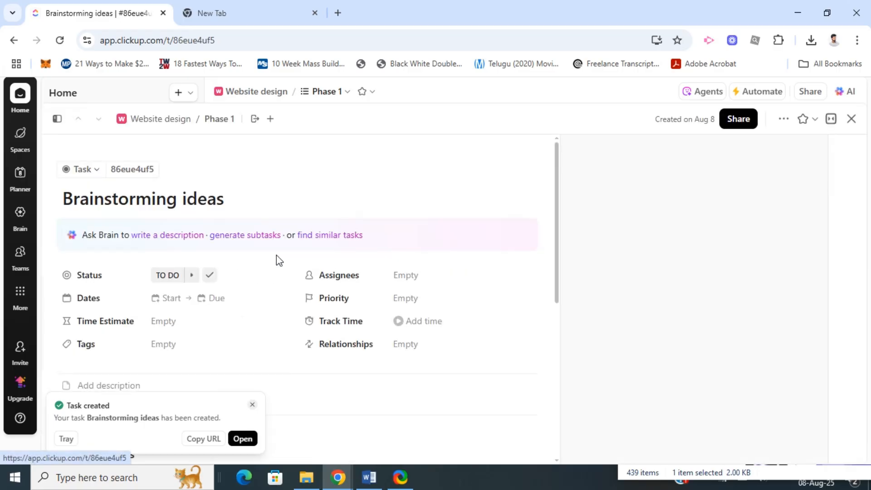
pyautogui.scroll(-3, 142, 232)
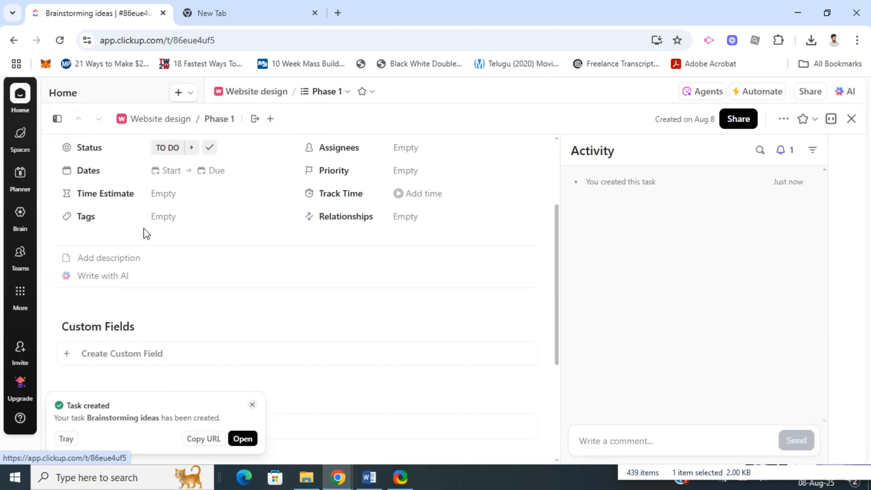
pyautogui.scroll(3, 134, 230)
pyautogui.scroll(1, 134, 229)
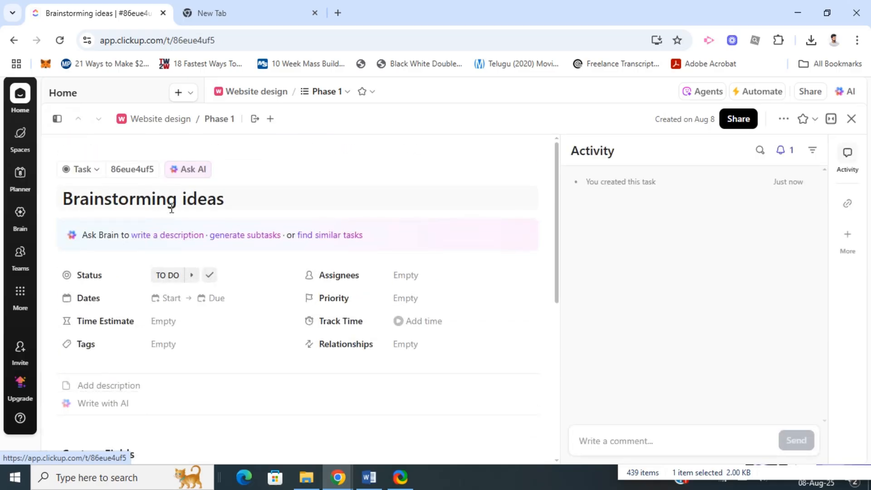
pyautogui.scroll(-2, 362, 254)
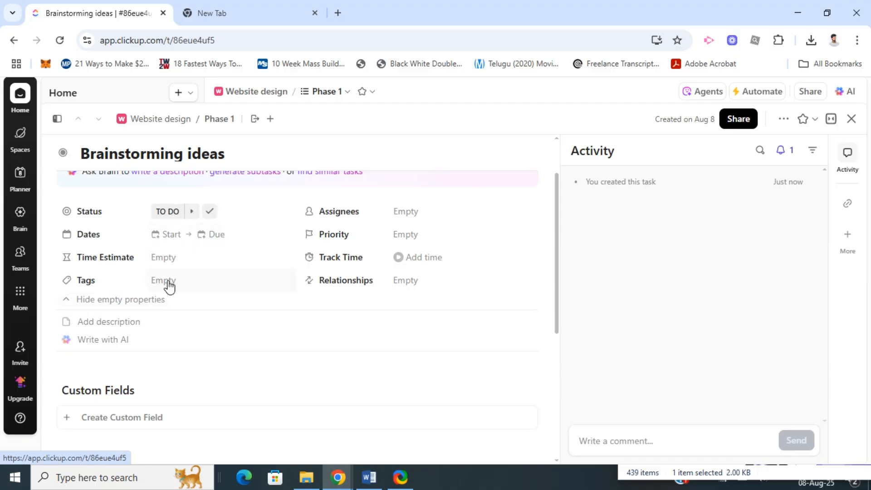
pyautogui.scroll(-4, 195, 359)
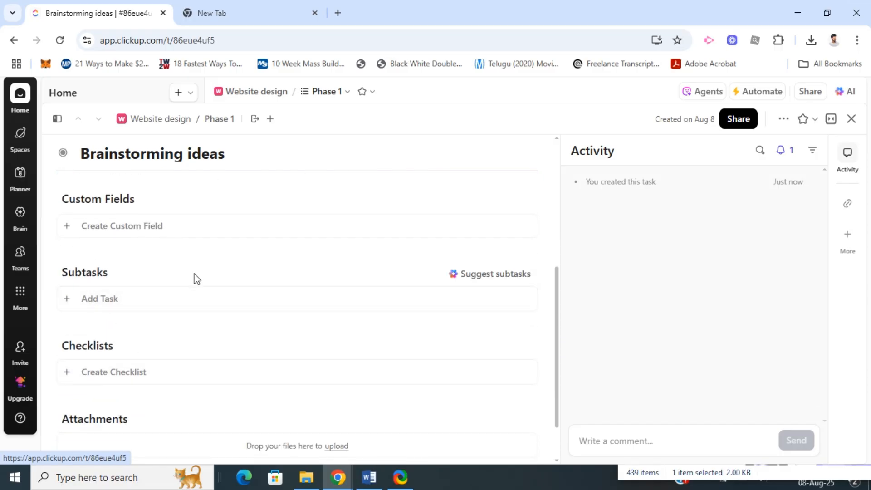
pyautogui.scroll(5, 194, 278)
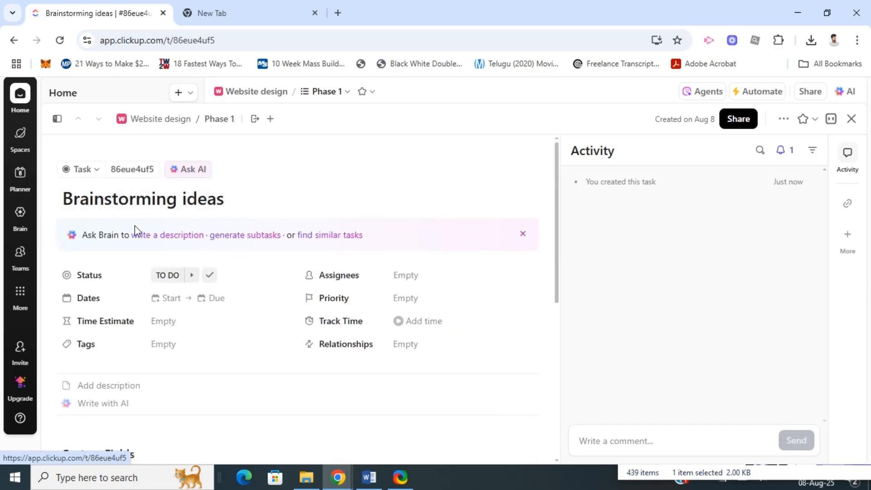
pyautogui.scroll(-5, 130, 236)
pyautogui.click(105, 302)
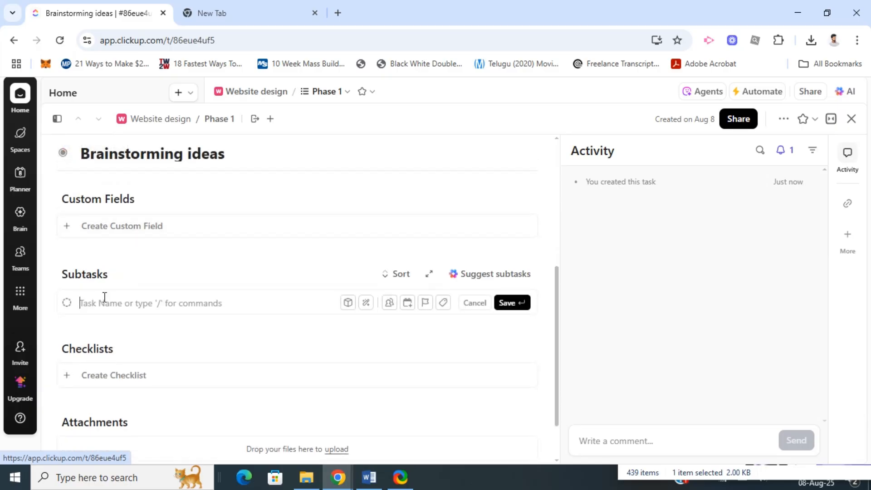
pyautogui.write('research ideas')
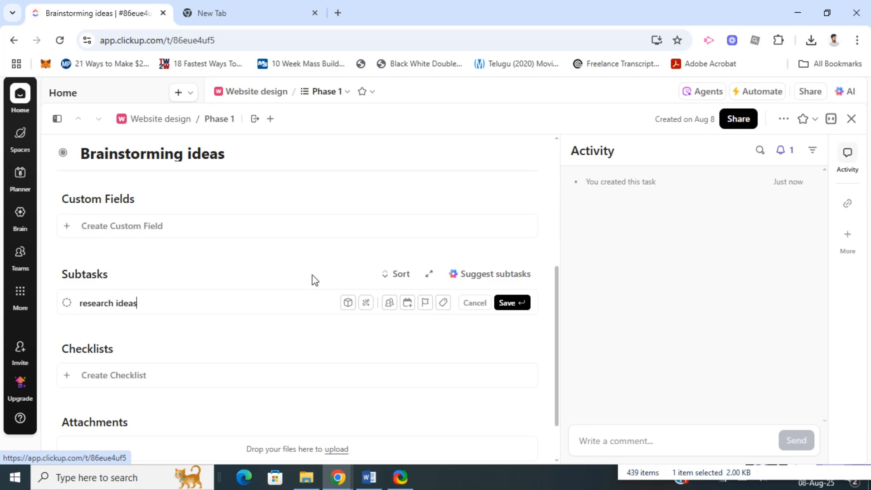
pyautogui.click(512, 302)
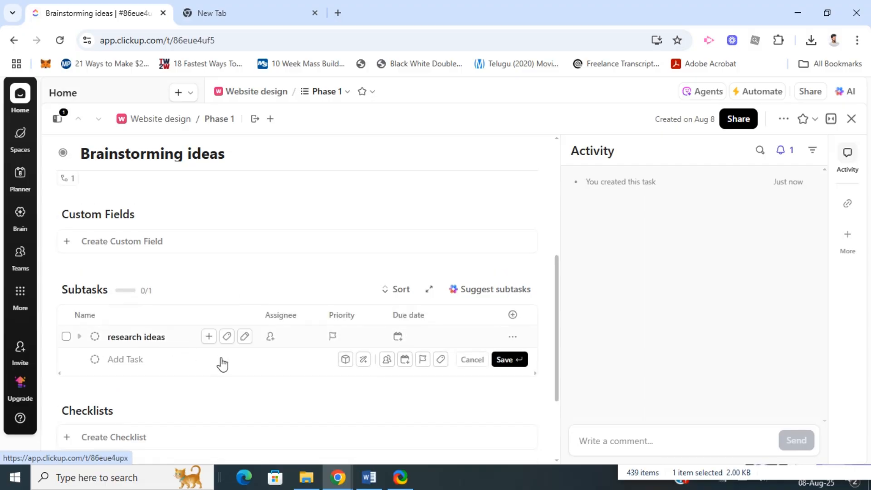
# Step: Look over the task's checklist, attachment and property fields, and return to the Phase 1 list
pyautogui.scroll(-1, 220, 349)
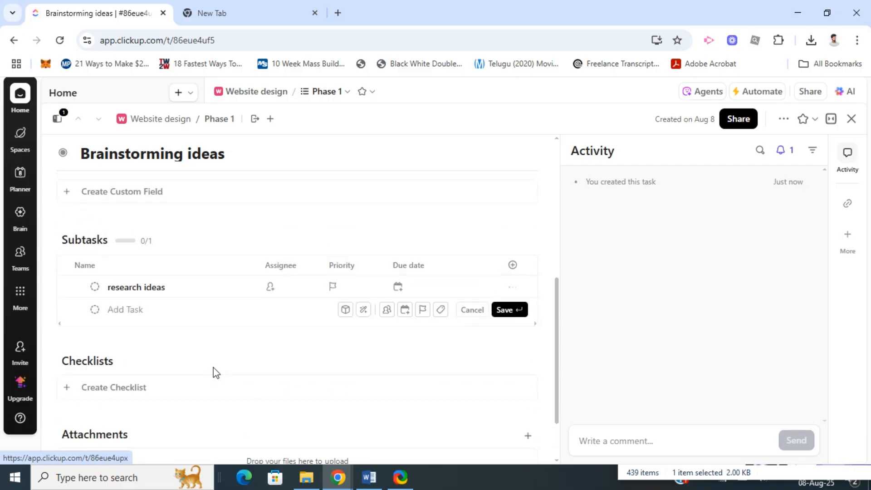
pyautogui.scroll(6, 216, 372)
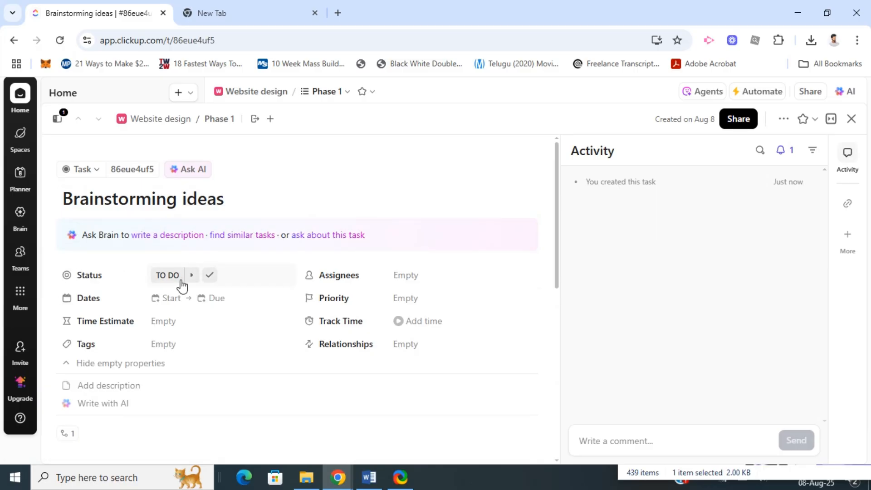
pyautogui.click(176, 120)
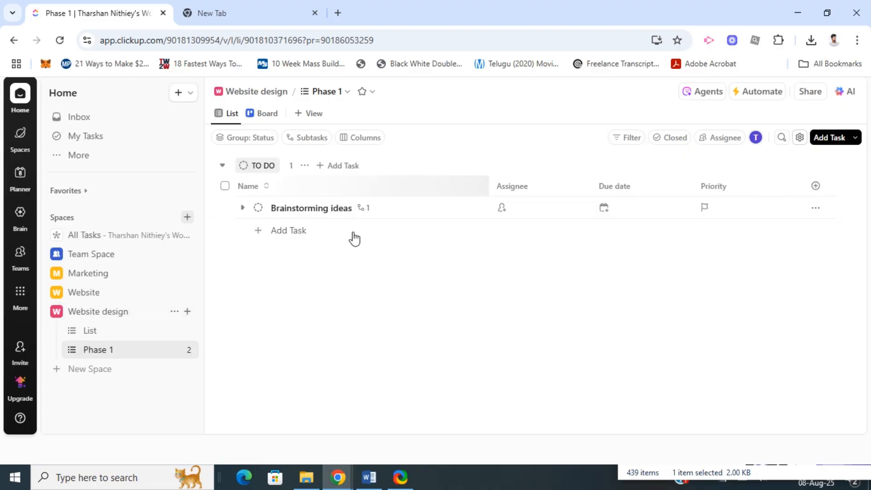
# Step: Look through the view types available for Phase 1 and open the Website design Space overview
pyautogui.click(315, 116)
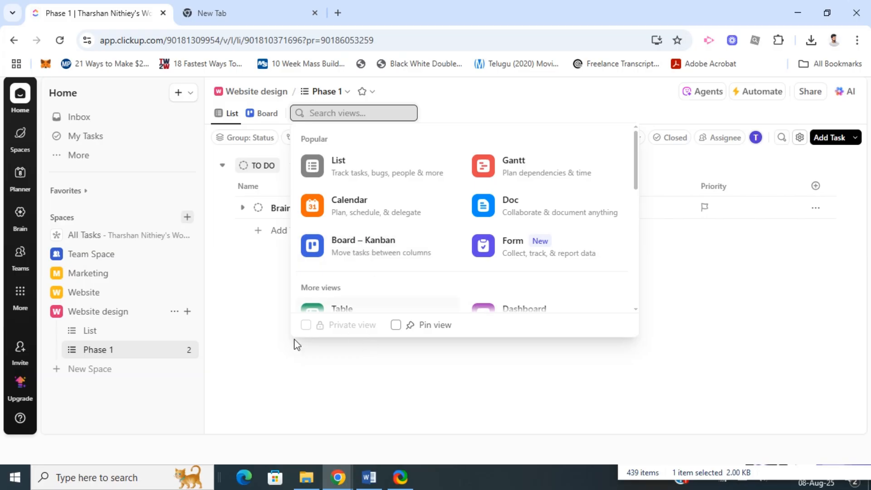
pyautogui.click(239, 319)
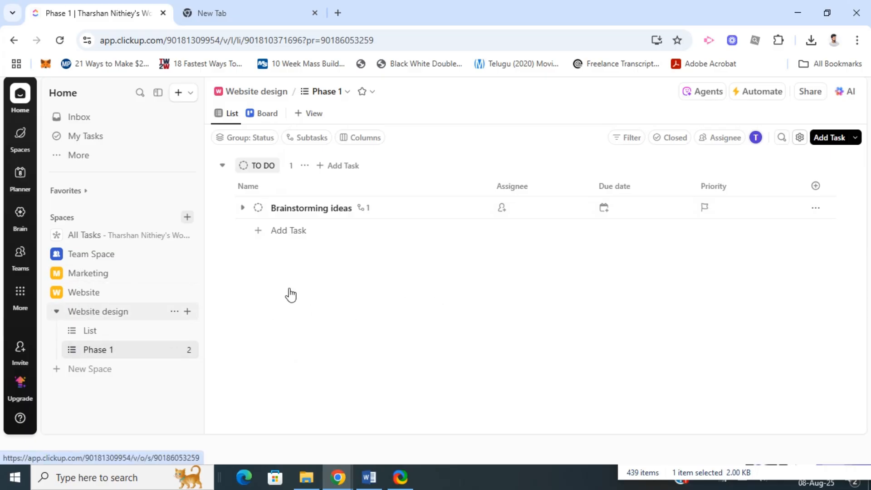
pyautogui.click(266, 91)
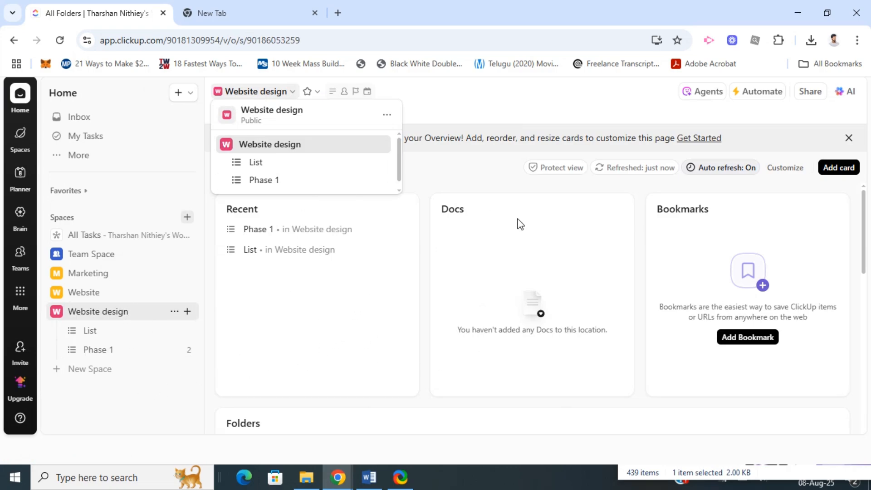
pyautogui.click(442, 103)
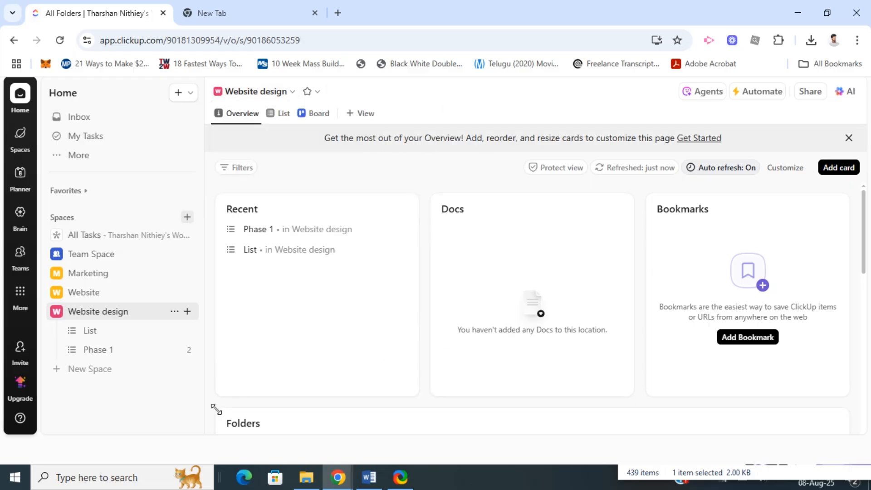